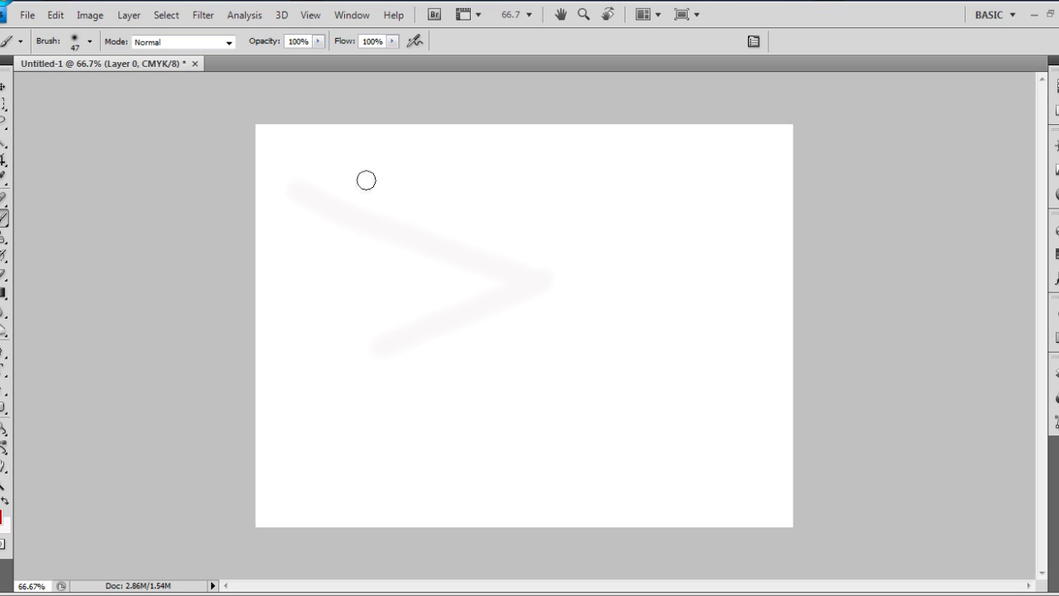
Step: Paint four bold red diagonal strokes: upper left, long centre diagonal, middle, and bottom
drag(338, 180, 454, 224)
drag(596, 224, 408, 372)
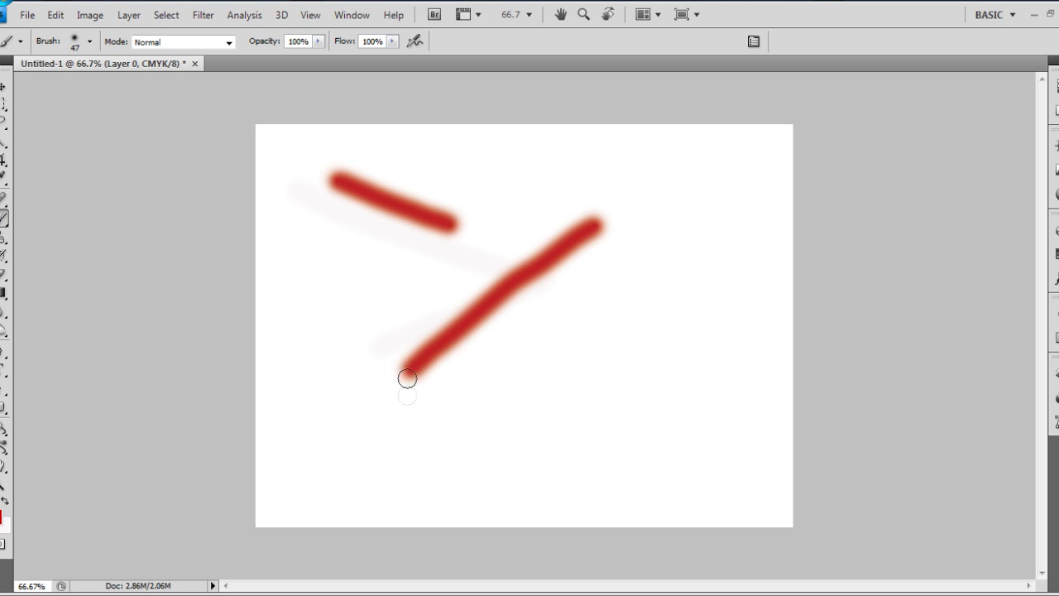
drag(446, 402, 632, 302)
drag(717, 367, 534, 457)
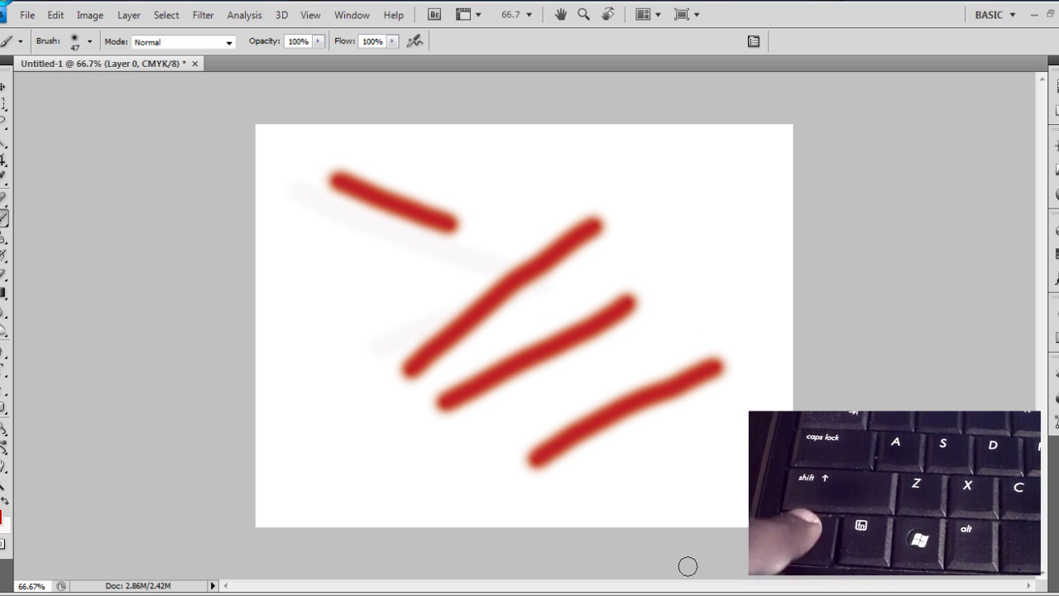
Step: Undo all four red strokes with Ctrl+Z and Ctrl+Alt+Z, leaving only the pale-pink arrow
key(ctrl+z)
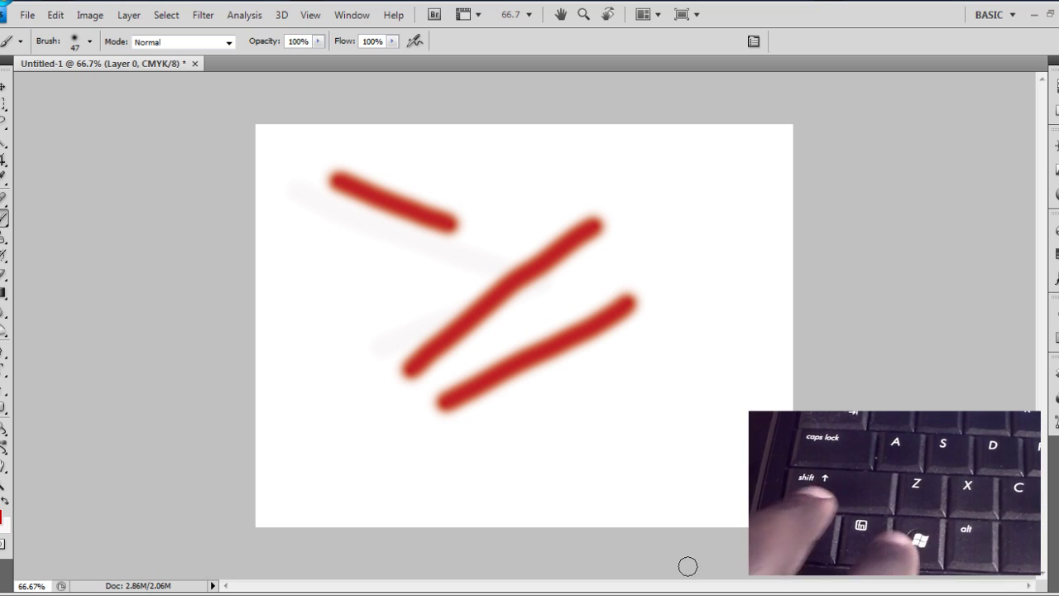
key(ctrl+z)
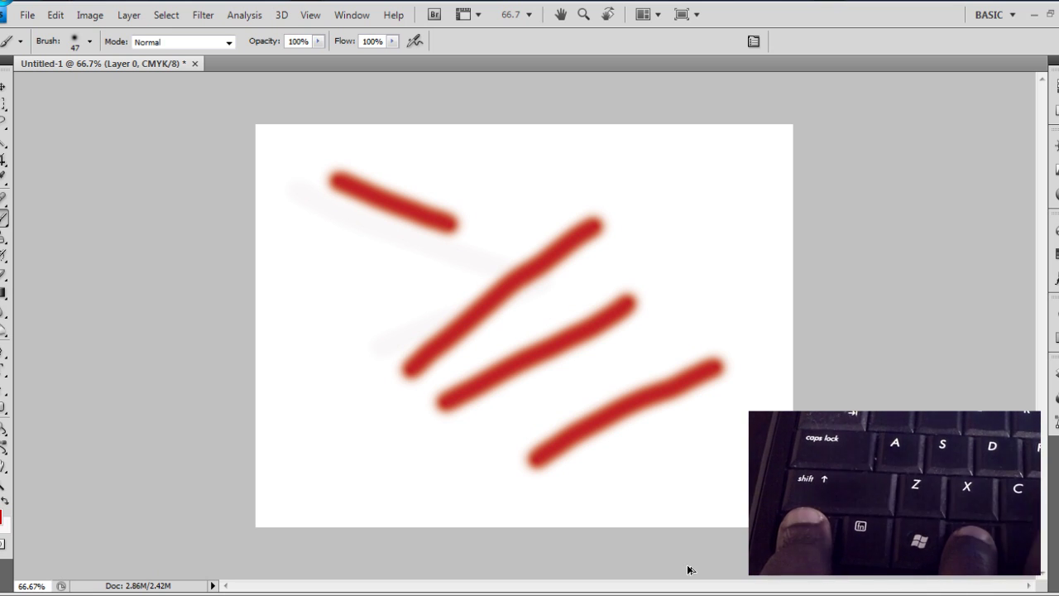
key(ctrl+z)
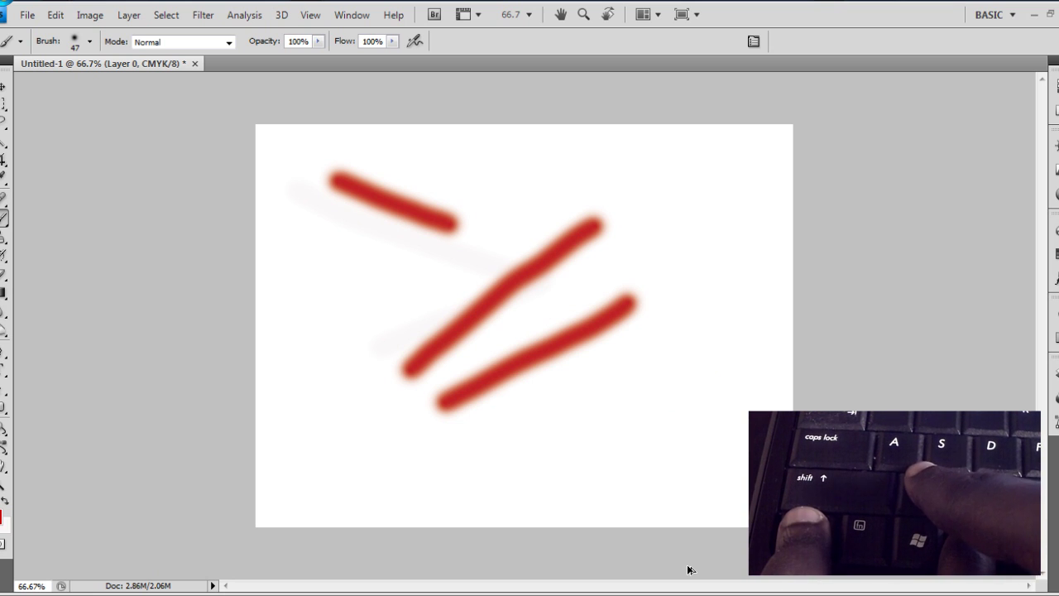
key(ctrl+z)
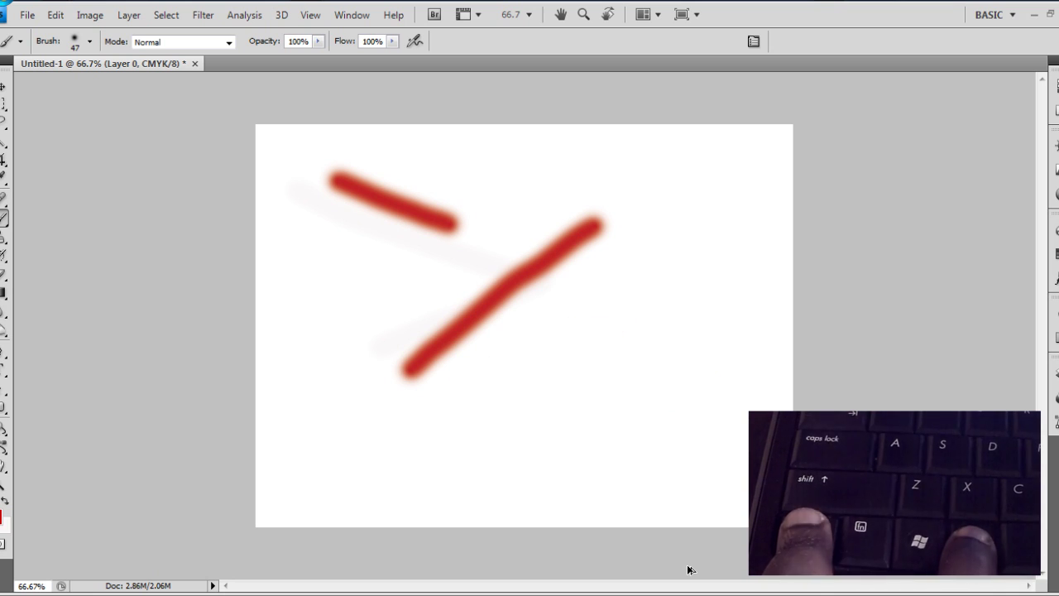
key(ctrl+alt+z)
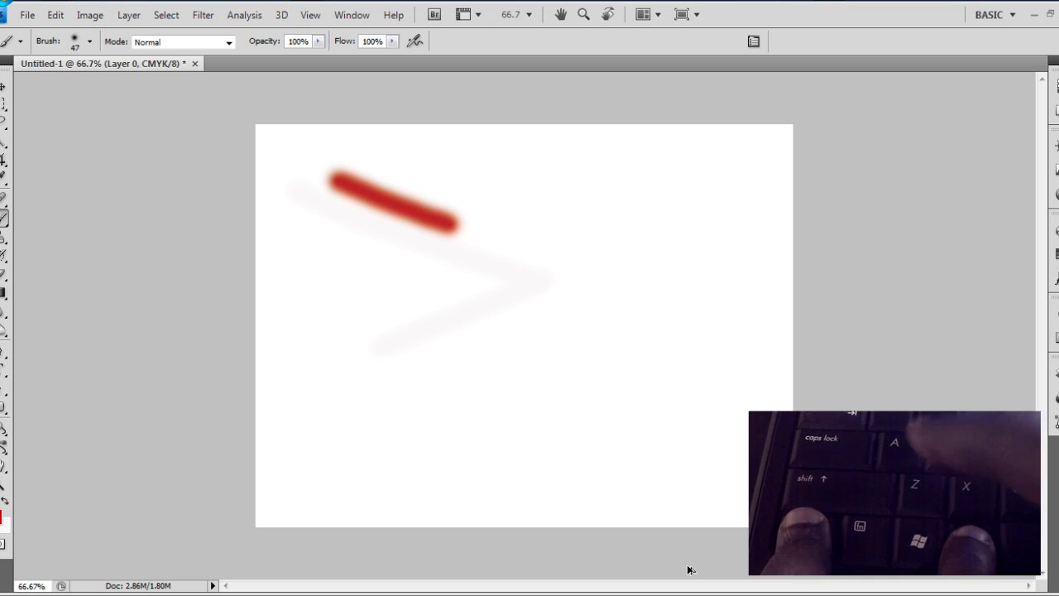
key(ctrl+alt+z)
key(ctrl+alt+z)
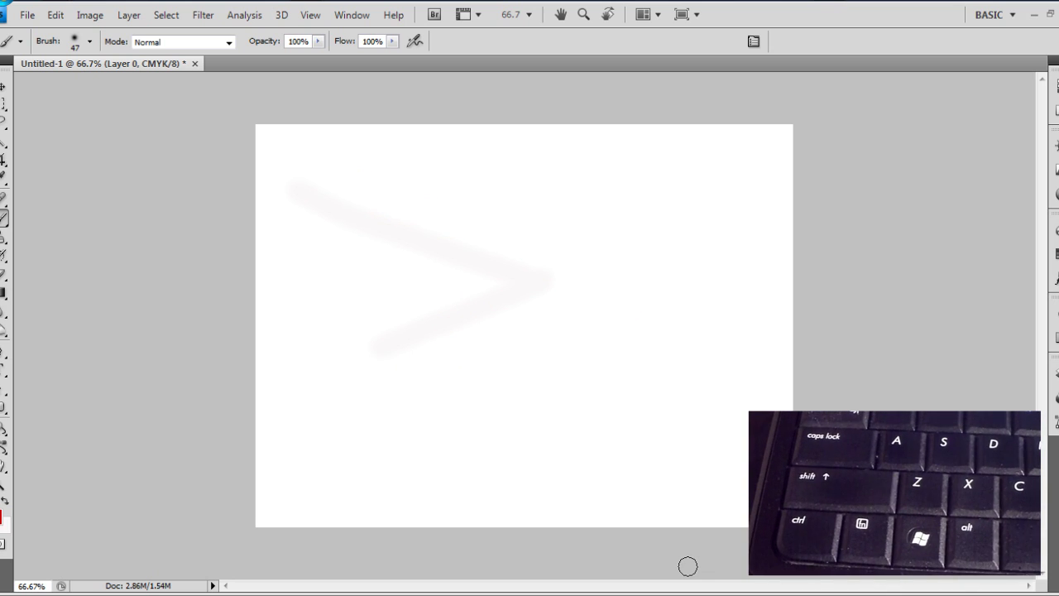
Step: Draw a straight shift-click red line, then four red strokes across the middle and lower canvas
click(380, 232)
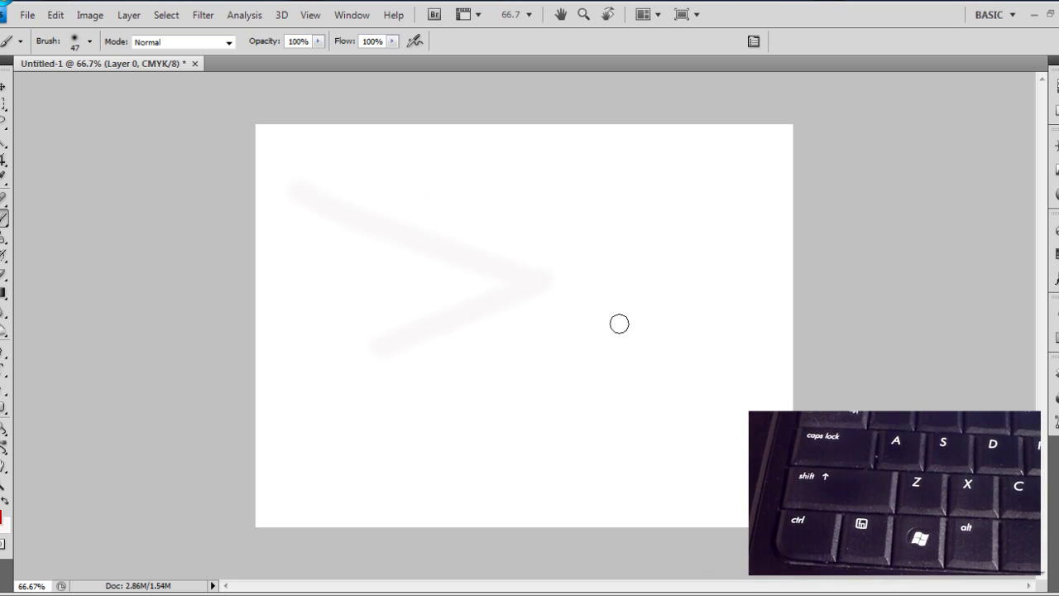
shift+click(620, 324)
drag(530, 370, 700, 335)
drag(593, 406, 436, 460)
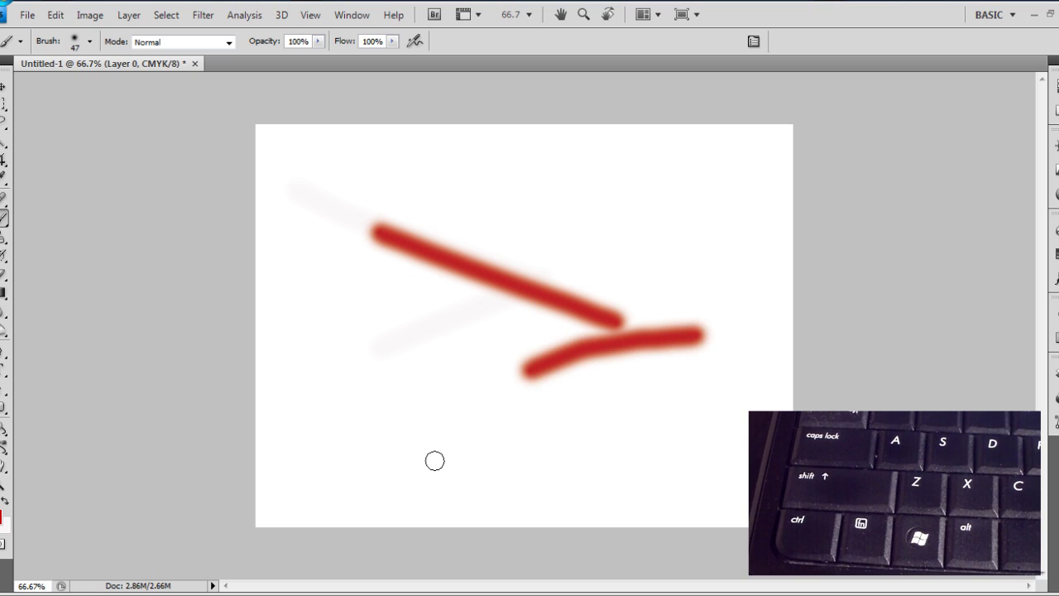
drag(329, 369, 336, 440)
drag(397, 393, 439, 304)
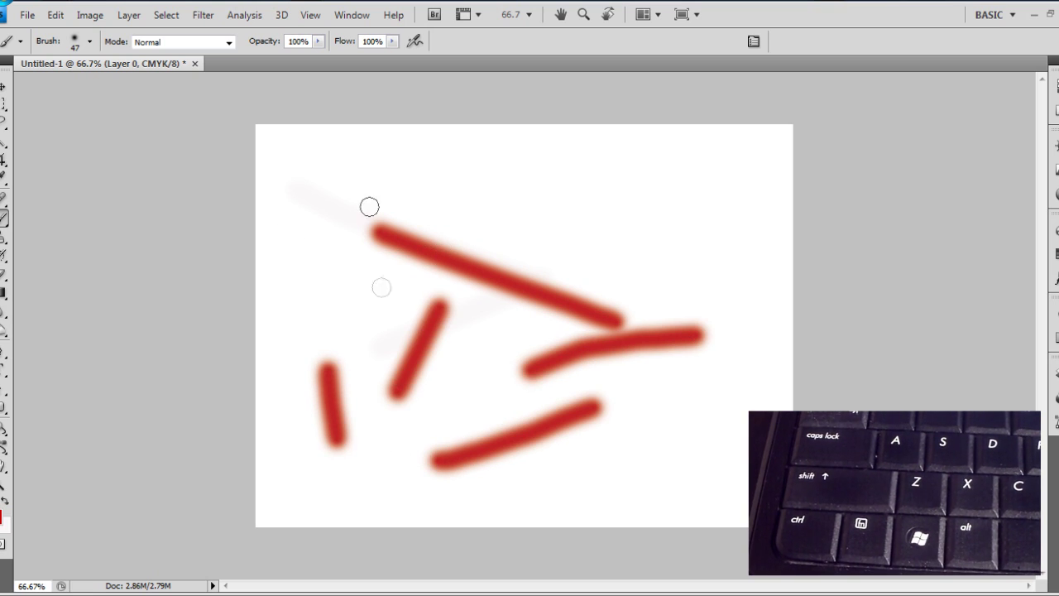
Step: Add four more red strokes along the top, right edge and bottom right
drag(462, 148, 609, 184)
drag(680, 206, 659, 239)
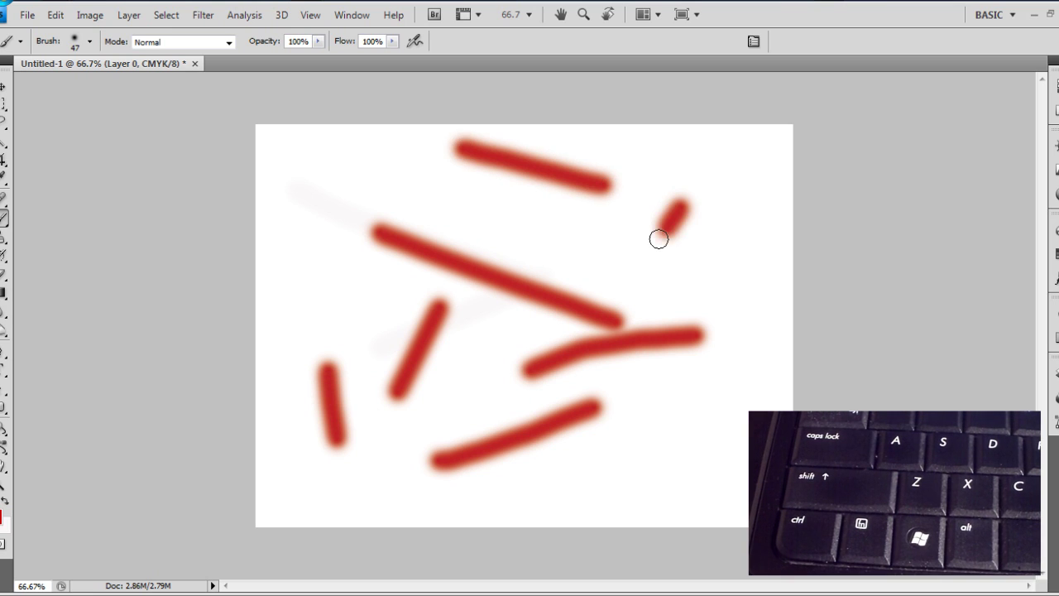
drag(739, 269, 746, 313)
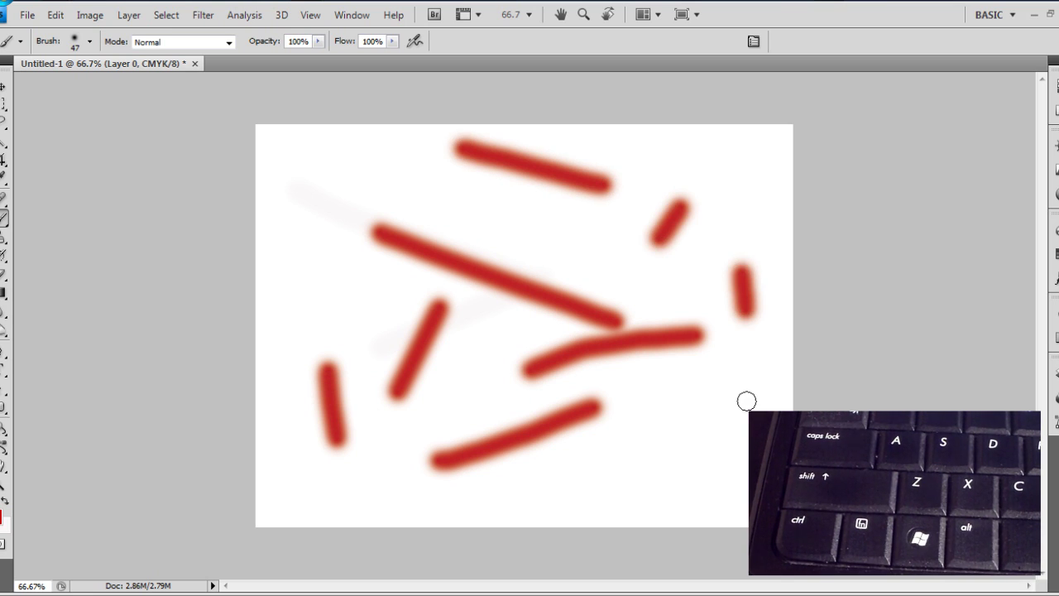
drag(748, 399, 698, 457)
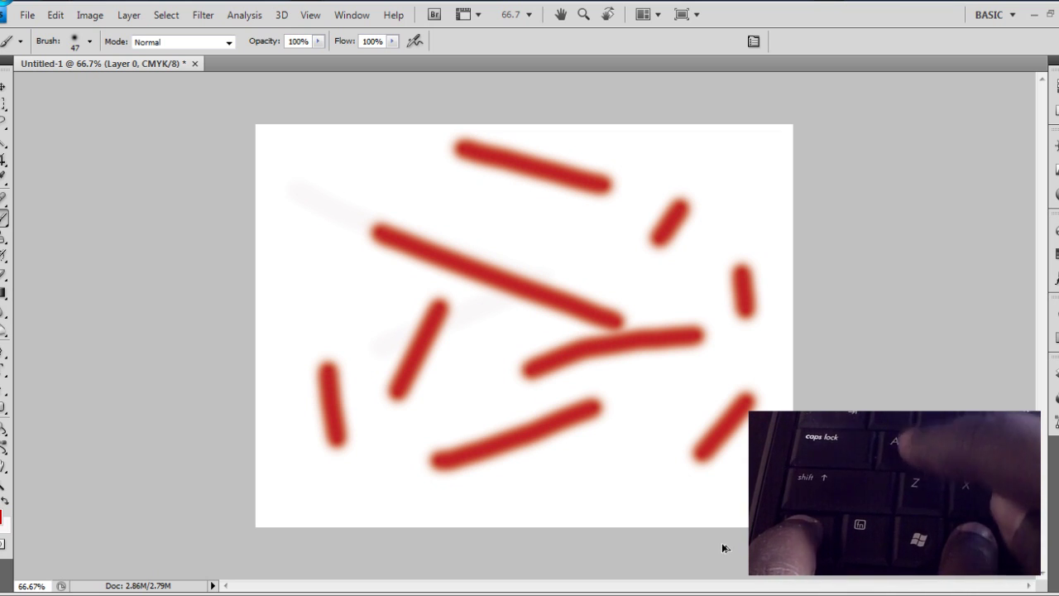
Step: Step backward to remove the bottom-right, right-side, top and slanted middle strokes
key(ctrl+z)
key(ctrl+alt+z)
key(ctrl+alt+z)
key(ctrl+alt+z)
key(ctrl+alt+z)
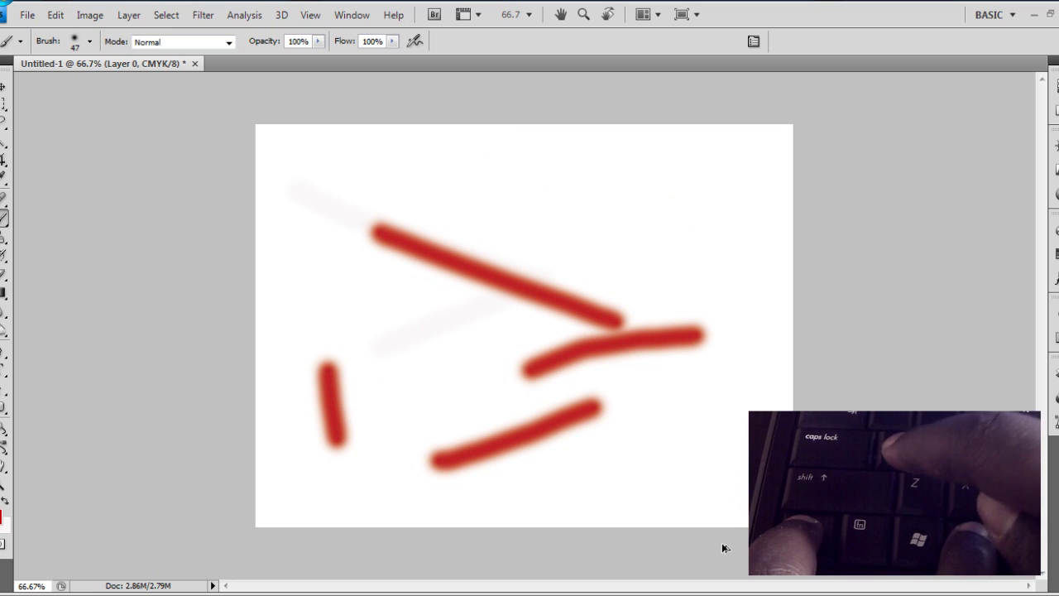
key(ctrl+alt+z)
key(ctrl+alt+z)
key(ctrl+alt+z)
key(ctrl+alt+z)
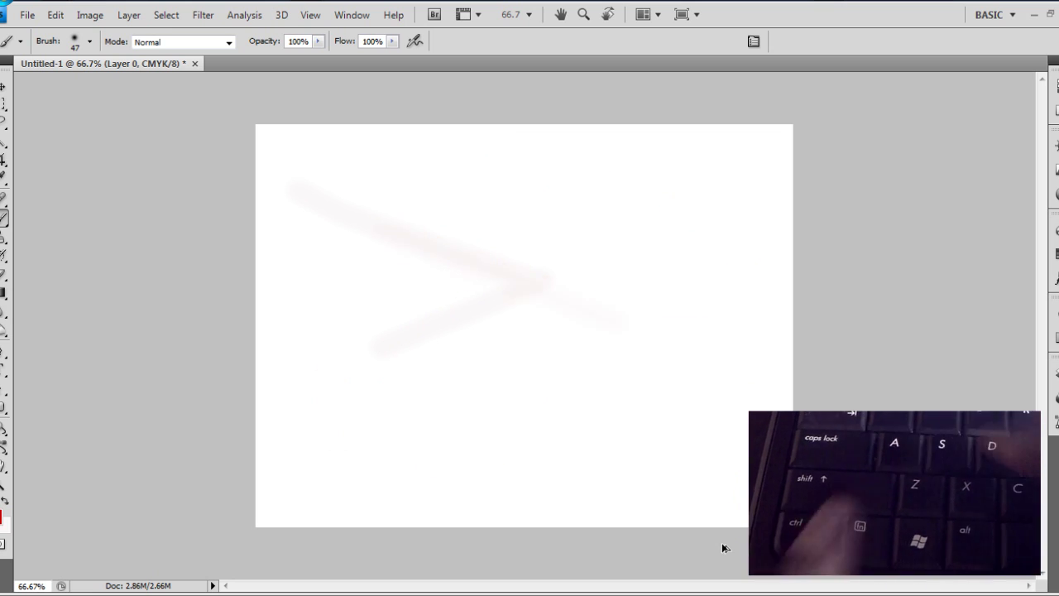